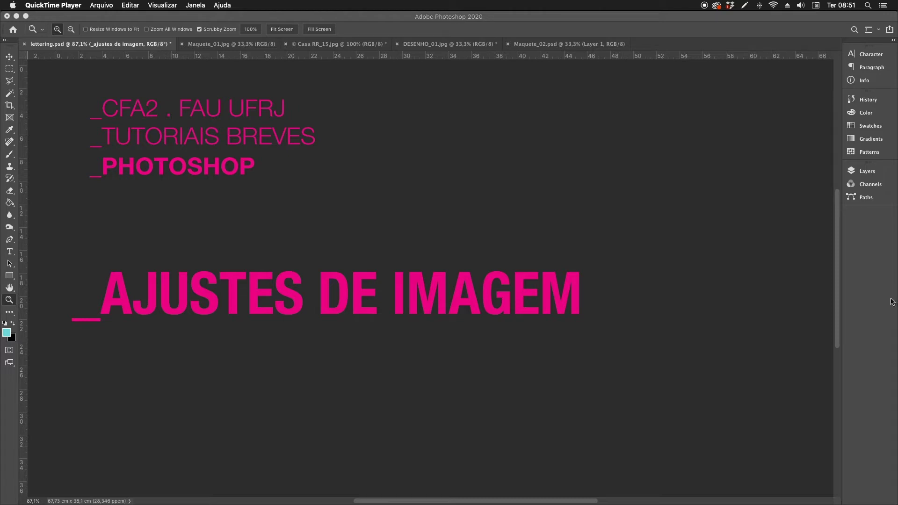
# Bring Photoshop 2020 forward, showing the lettering.psd '_AJUSTES DE IMAGEM' title card.
pyautogui.click(204, 43)
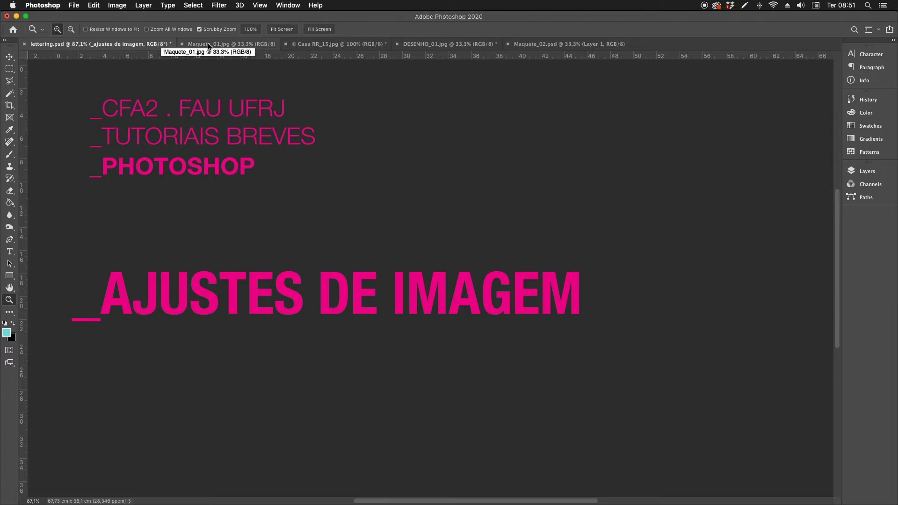
# Switch to the Maquete_01.jpg model photo, enlarge it, and show the Image adjustments list.
pyautogui.click(209, 45)
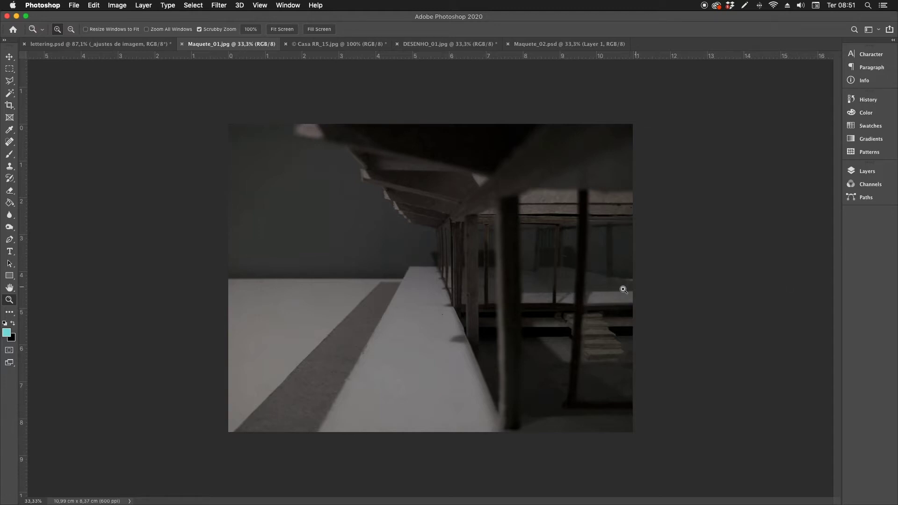
pyautogui.moveTo(623, 288); pyautogui.dragTo(637, 287)
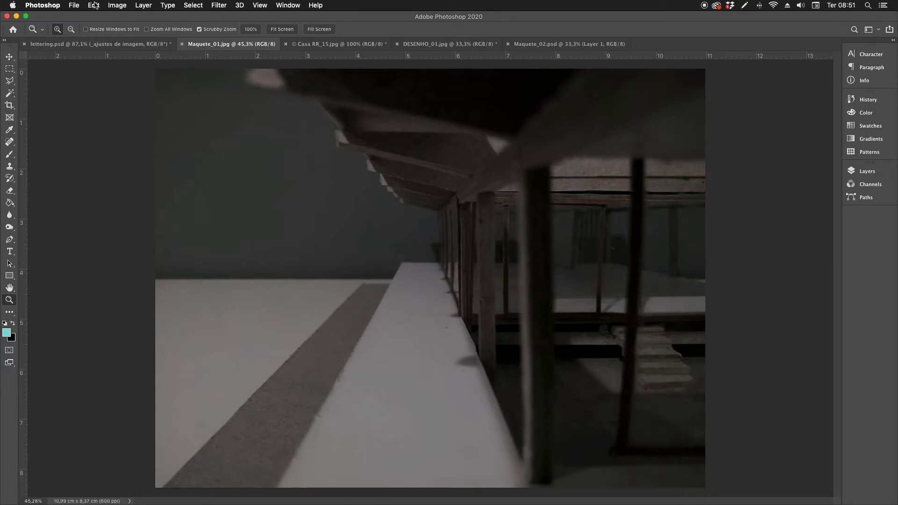
pyautogui.click(123, 6)
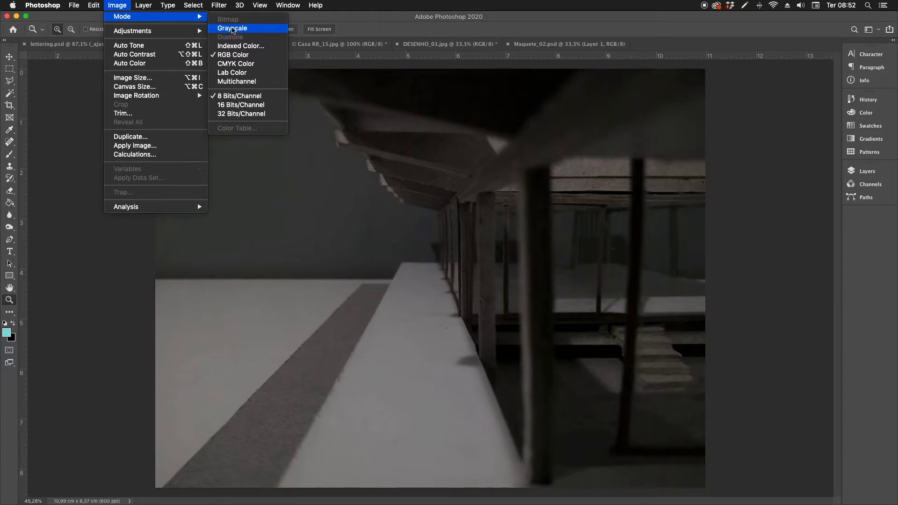
pyautogui.moveTo(132, 31)
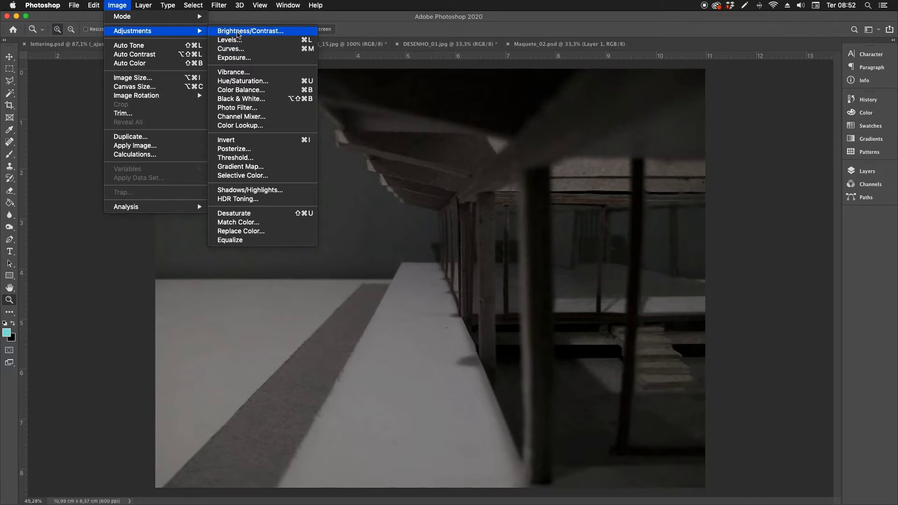
pyautogui.click(238, 33)
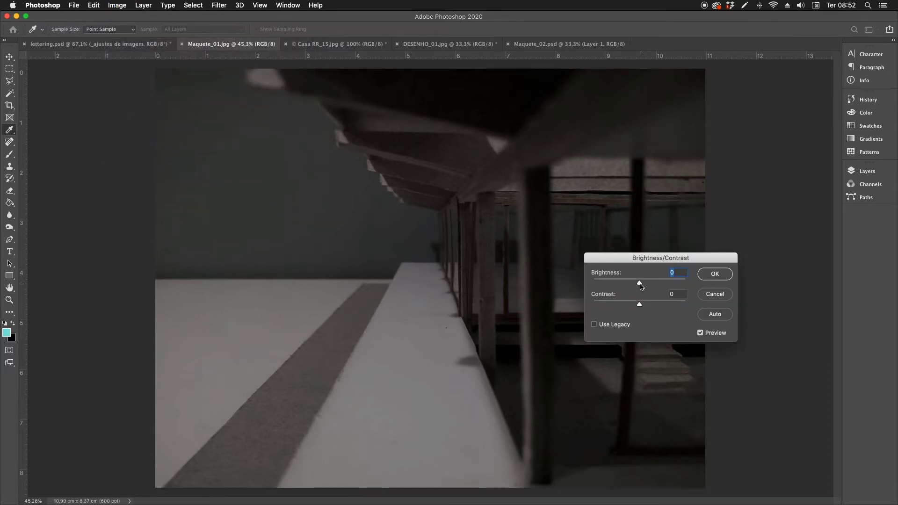
pyautogui.moveTo(641, 284); pyautogui.dragTo(681, 285)
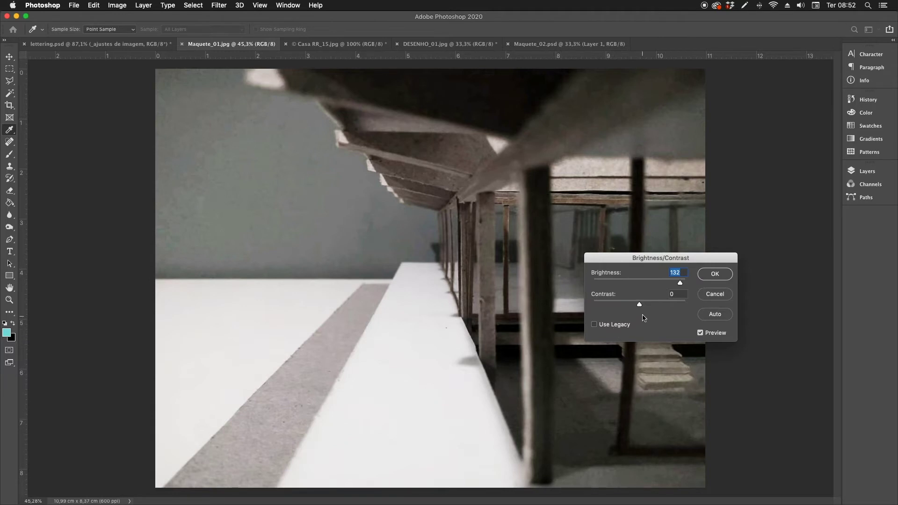
pyautogui.moveTo(639, 305); pyautogui.dragTo(653, 305)
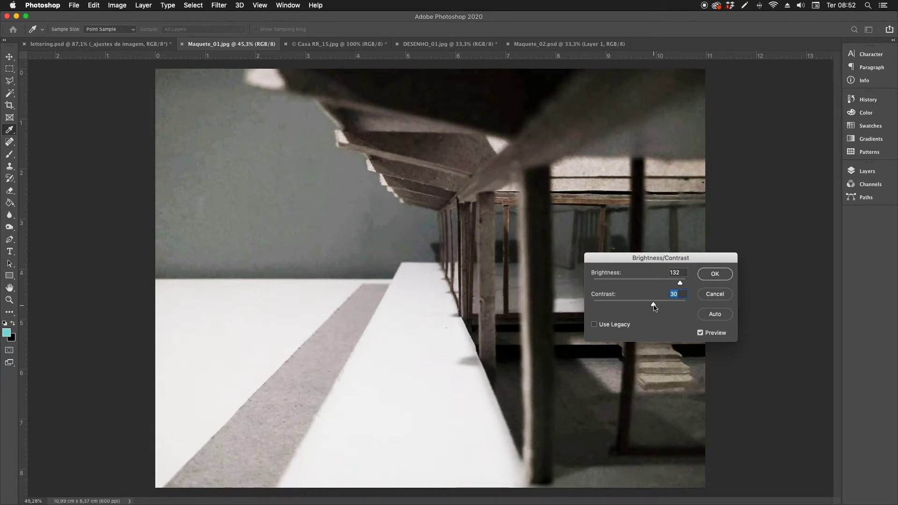
pyautogui.moveTo(653, 305); pyautogui.dragTo(695, 308)
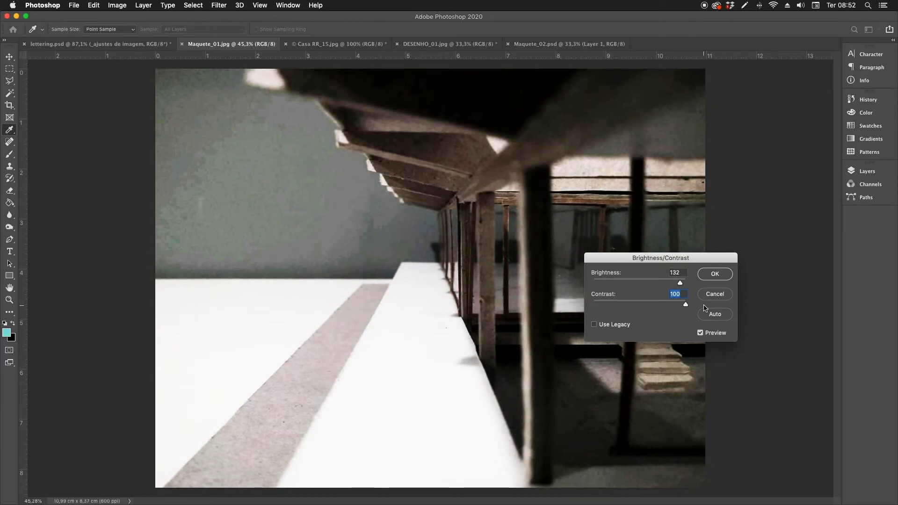
pyautogui.moveTo(705, 308)
pyautogui.mouseDown()
pyautogui.moveTo(650, 305)
pyautogui.moveTo(676, 284)
pyautogui.moveTo(656, 304)
pyautogui.mouseUp()
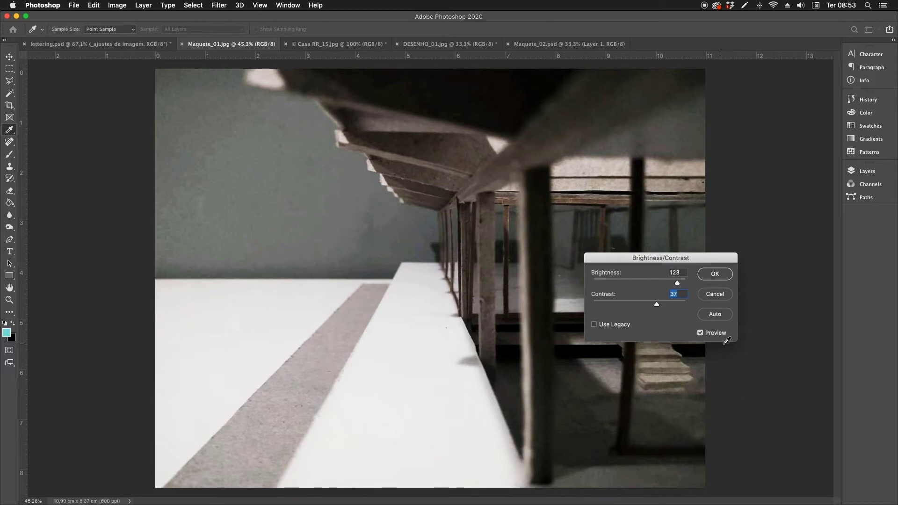
pyautogui.click(715, 293)
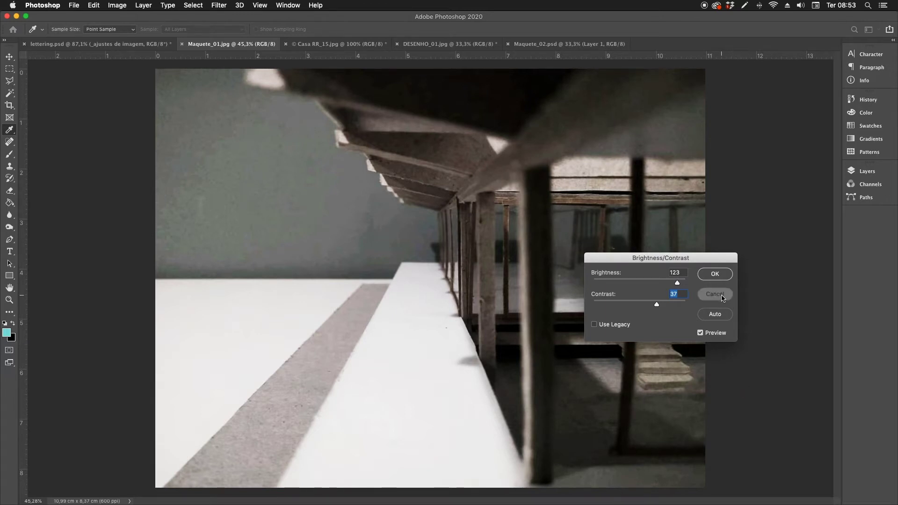
pyautogui.press('z')
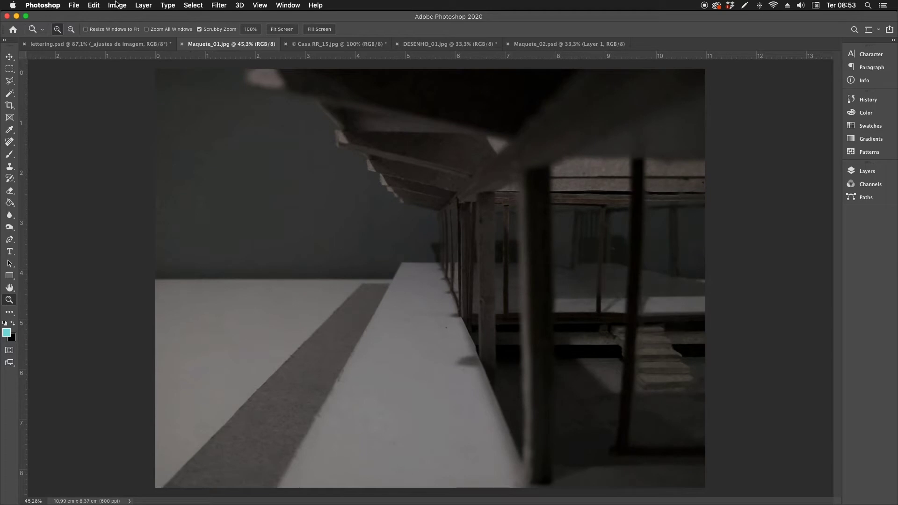
# Show the Layers panel for Maquete_01.jpg, revealing its single Background layer.
pyautogui.click(116, 6)
pyautogui.moveTo(133, 31)
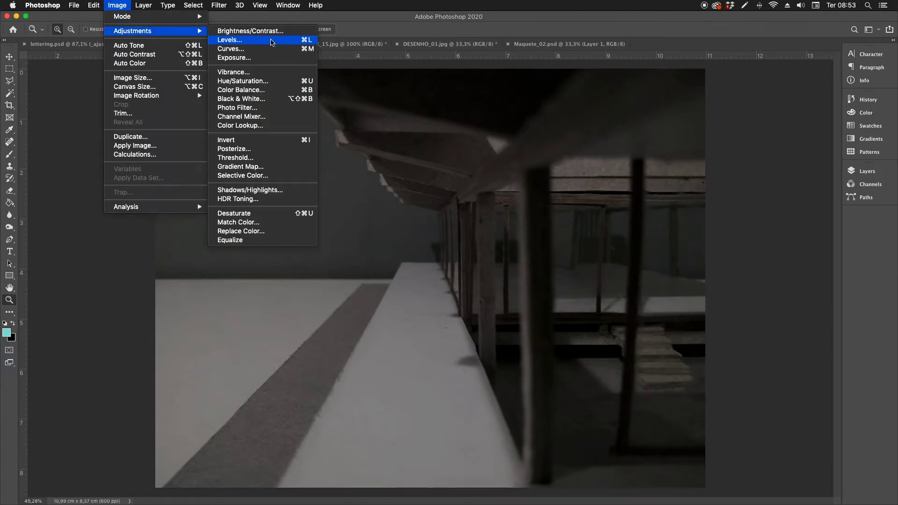
pyautogui.click(271, 42)
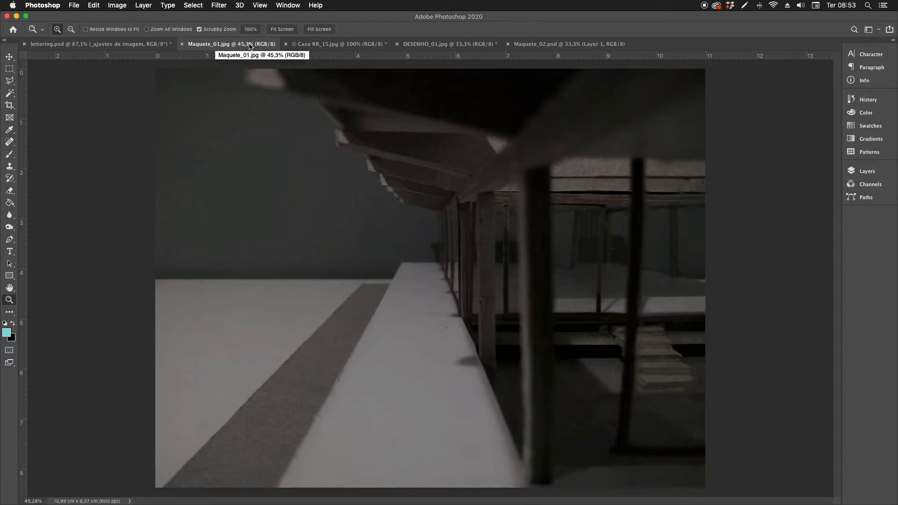
pyautogui.click(288, 5)
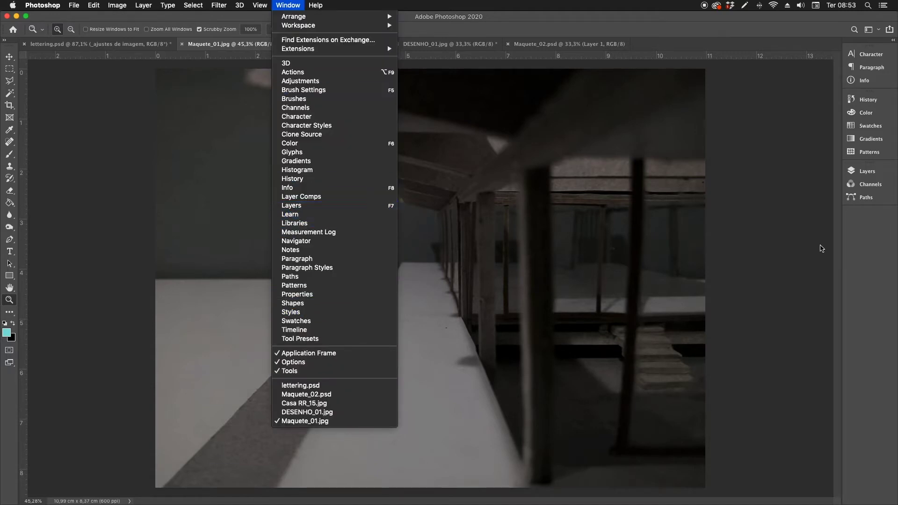
pyautogui.click(887, 251)
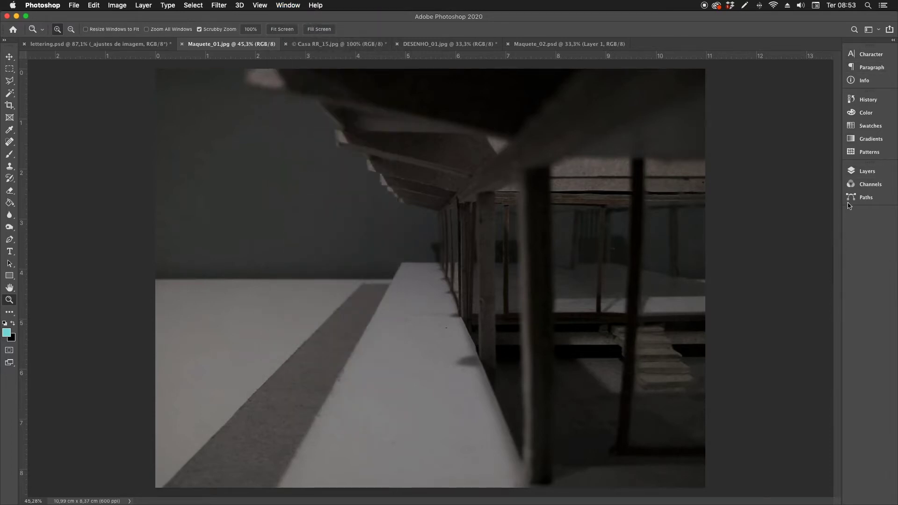
pyautogui.click(866, 173)
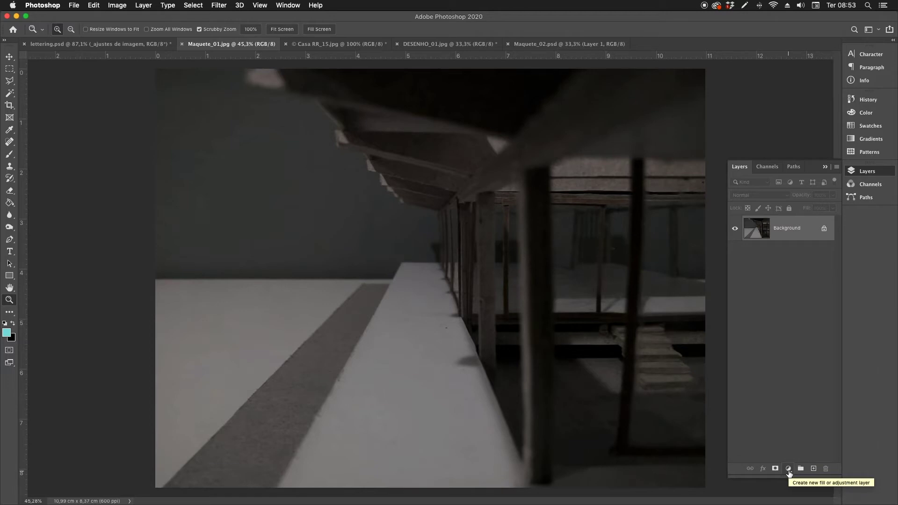
# Add a Levels adjustment layer above the Maquete_01 Background layer.
pyautogui.click(788, 469)
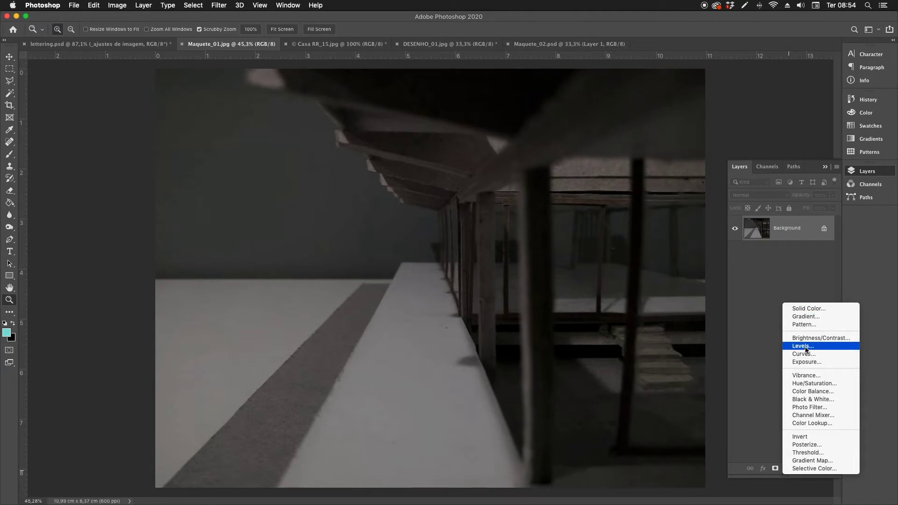
pyautogui.click(805, 349)
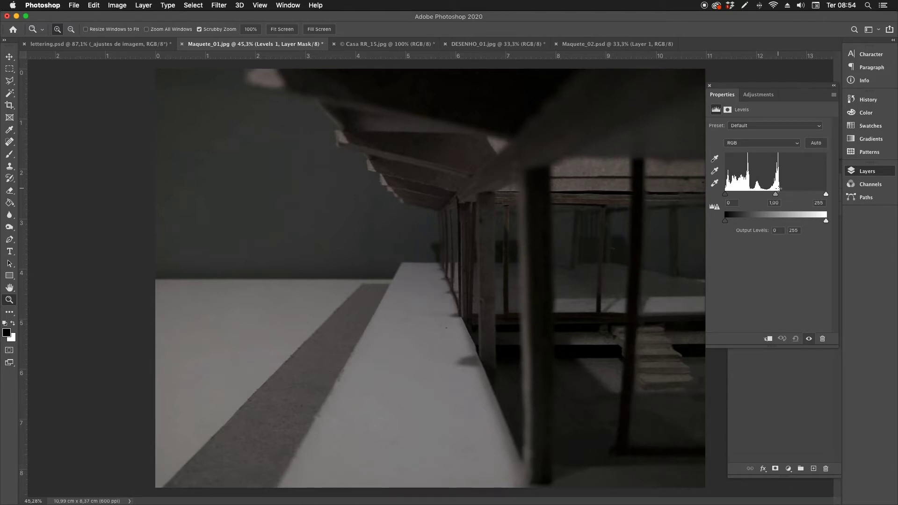
# Brighten the model photo with Levels by lowering the white point and lifting midtones.
pyautogui.moveTo(826, 194); pyautogui.dragTo(779, 195)
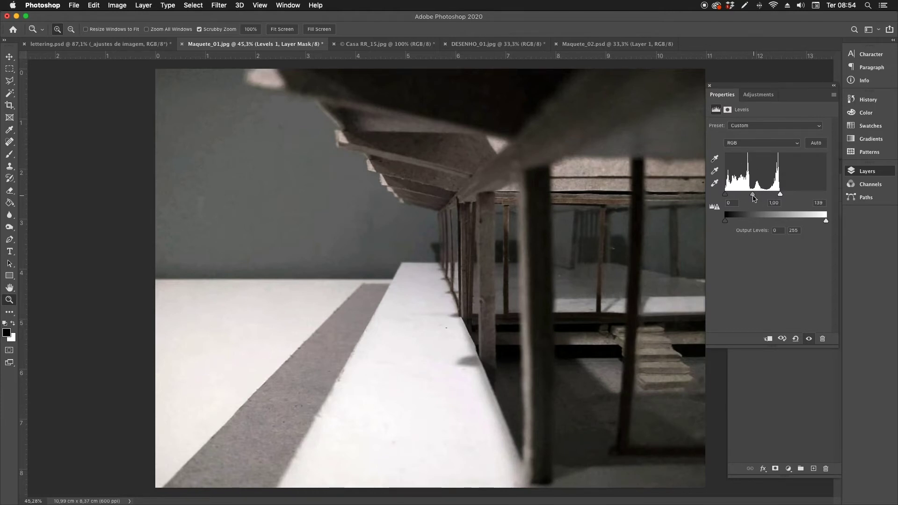
pyautogui.moveTo(754, 197); pyautogui.dragTo(749, 196)
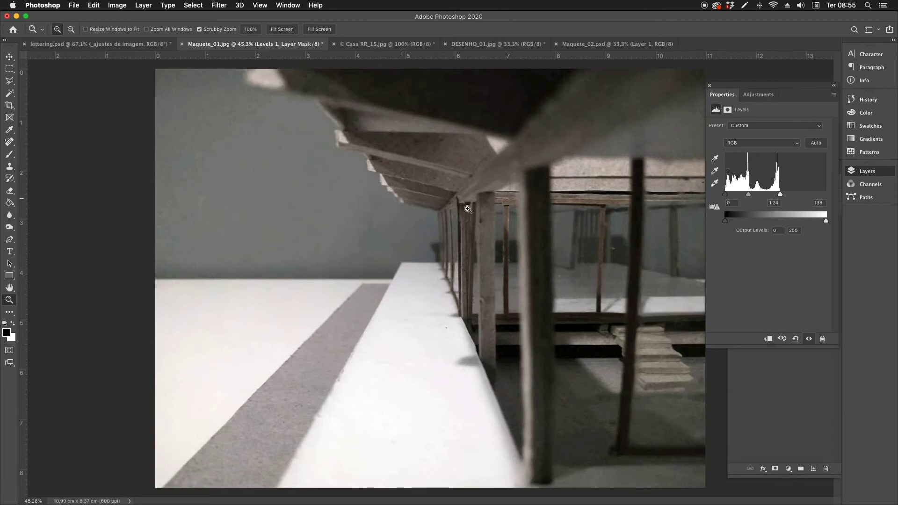
pyautogui.click(709, 85)
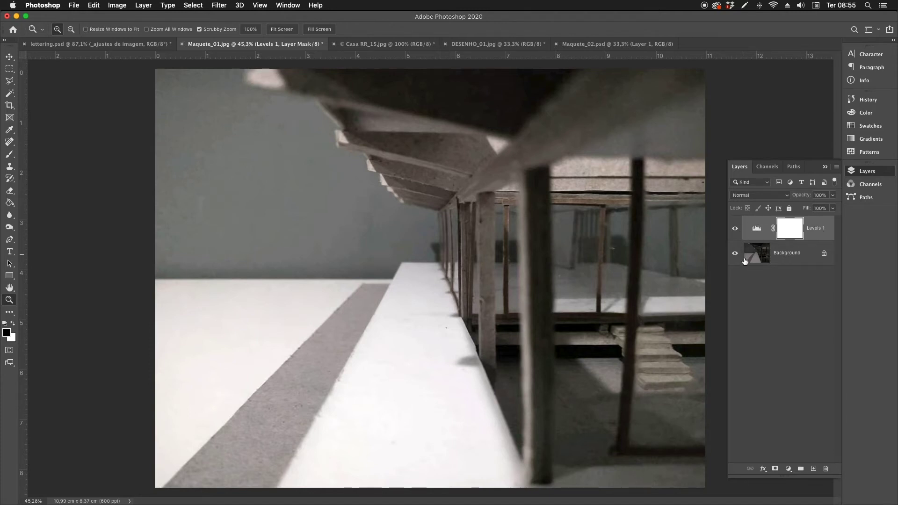
# Toggle Levels 1 visibility, leaving it hidden to show the darker original.
pyautogui.click(736, 229)
pyautogui.click(736, 229)
pyautogui.click(735, 230)
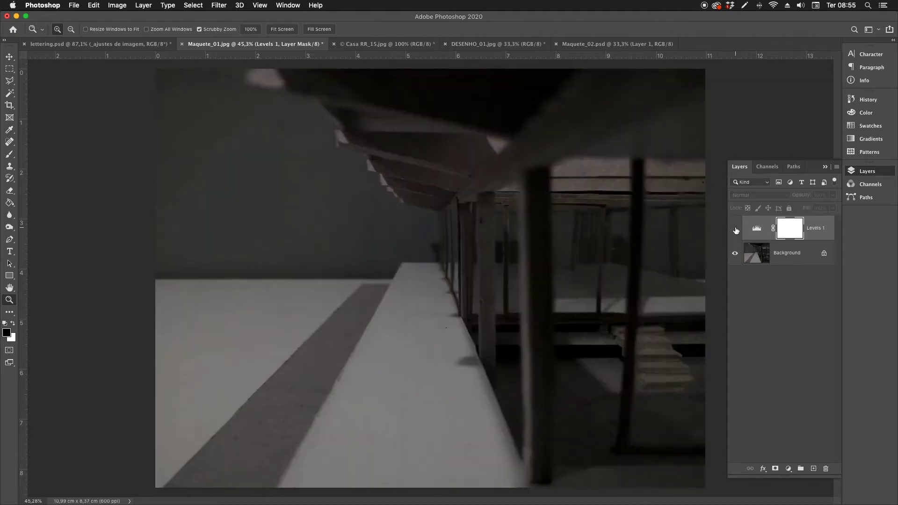
# Add a Curves adjustment to Maquete_01 and raise its curve points to brighten the photo.
pyautogui.click(789, 468)
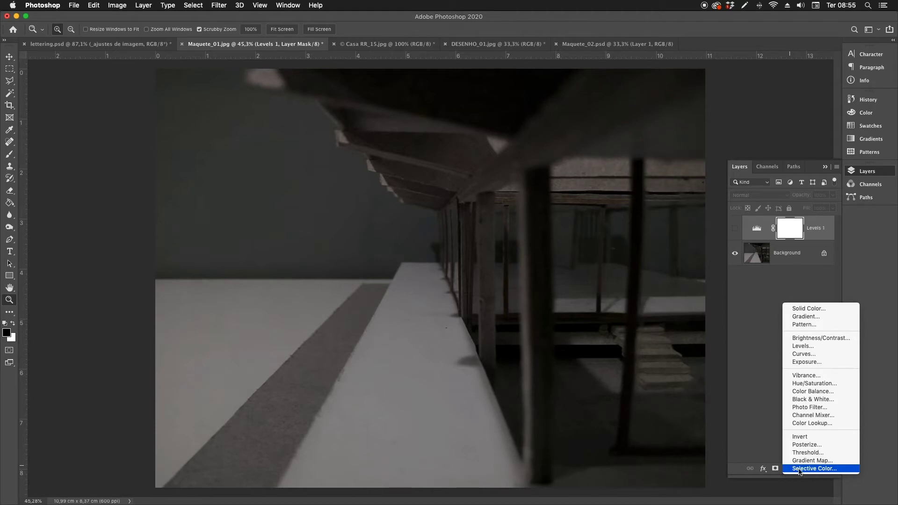
pyautogui.click(809, 355)
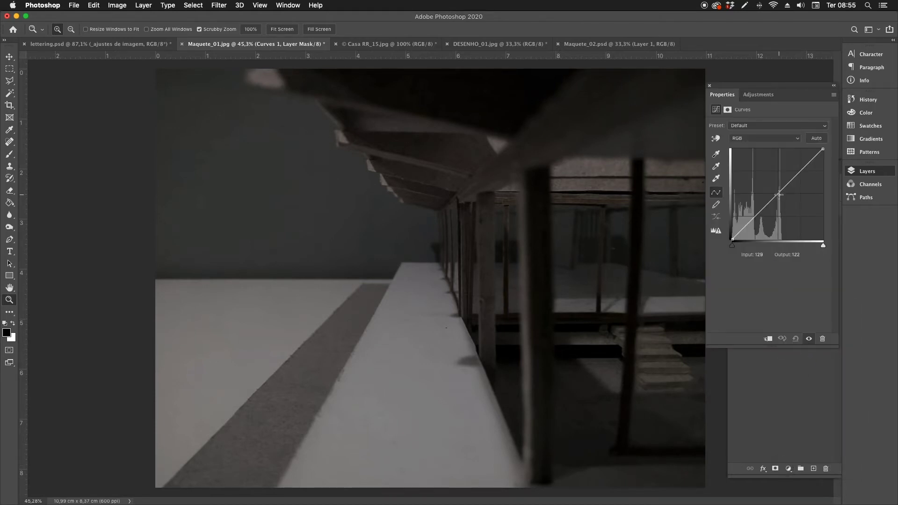
pyautogui.moveTo(775, 197)
pyautogui.mouseDown()
pyautogui.moveTo(769, 177)
pyautogui.moveTo(790, 165)
pyautogui.moveTo(799, 171)
pyautogui.moveTo(767, 174)
pyautogui.mouseUp()
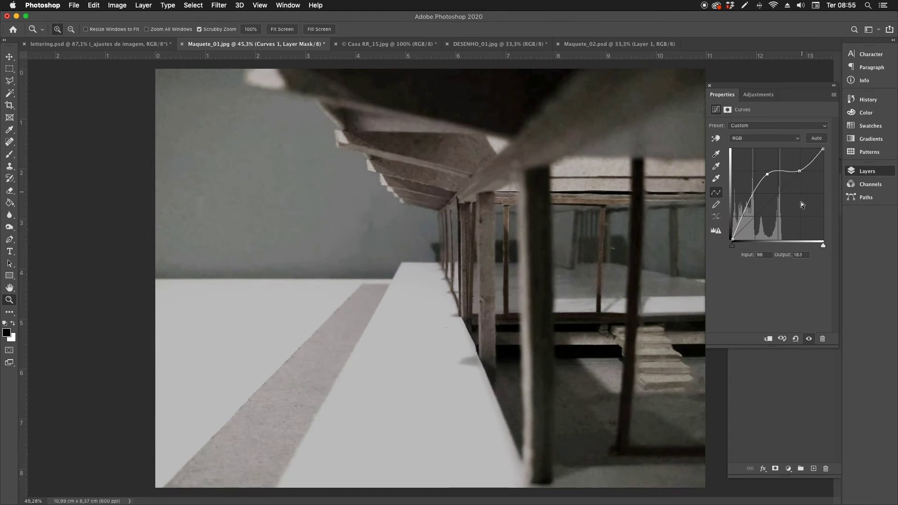
pyautogui.moveTo(766, 174); pyautogui.dragTo(763, 175)
pyautogui.moveTo(762, 175); pyautogui.dragTo(769, 178)
pyautogui.moveTo(799, 171); pyautogui.dragTo(805, 173)
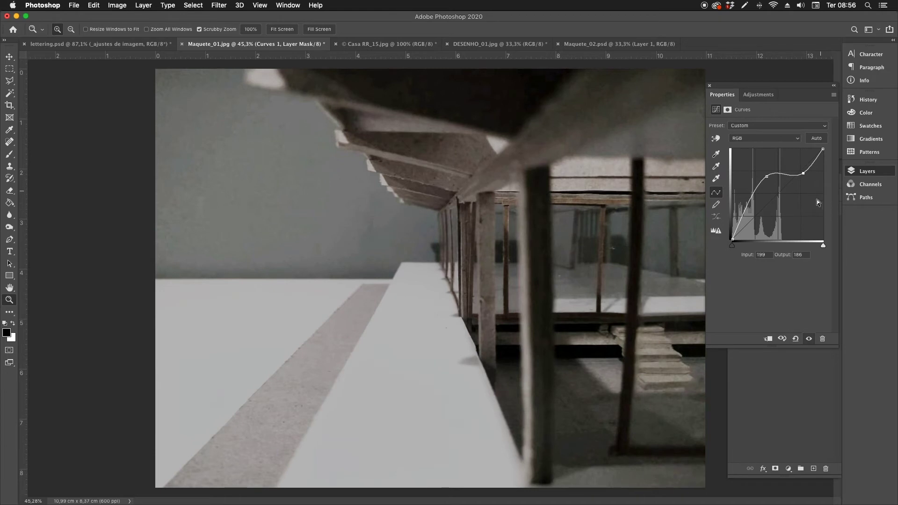
# Compare Curves 1 against Levels 1 by toggling visibility, then show DESENHO_01's layers.
pyautogui.click(709, 86)
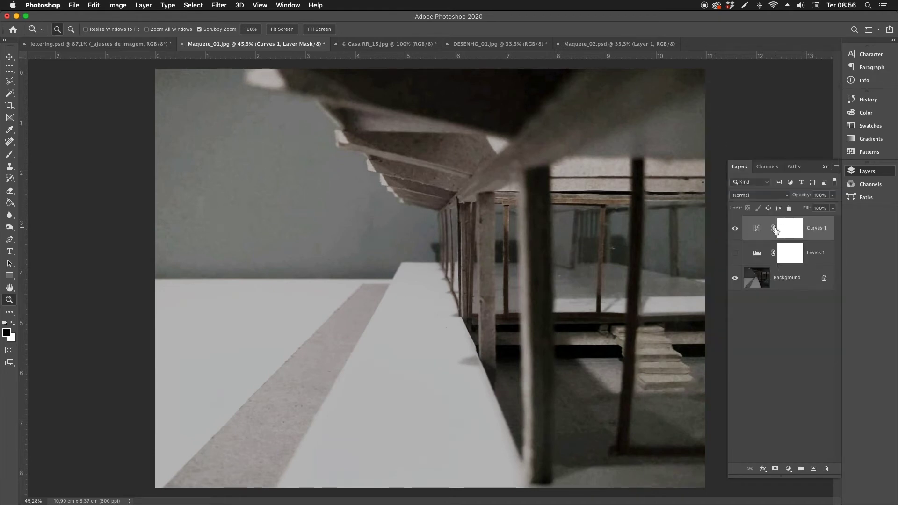
pyautogui.click(735, 228)
pyautogui.click(734, 252)
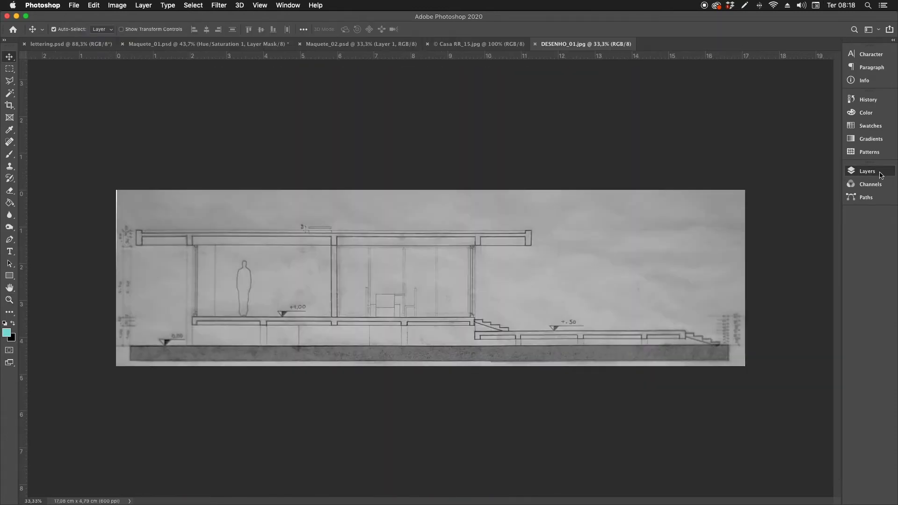
pyautogui.click(866, 171)
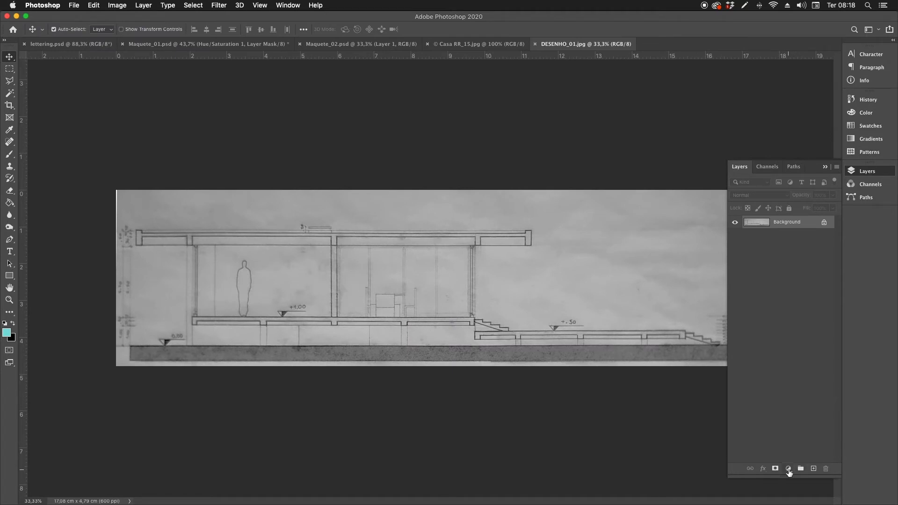
# Add a Curves layer to DESENHO_01 and bend it into an S-curve for stronger contrast.
pyautogui.click(788, 469)
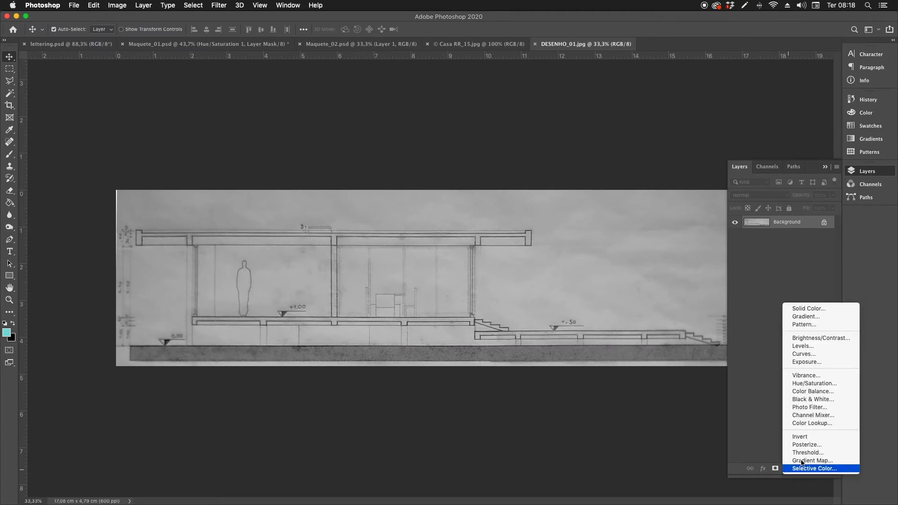
pyautogui.click(822, 357)
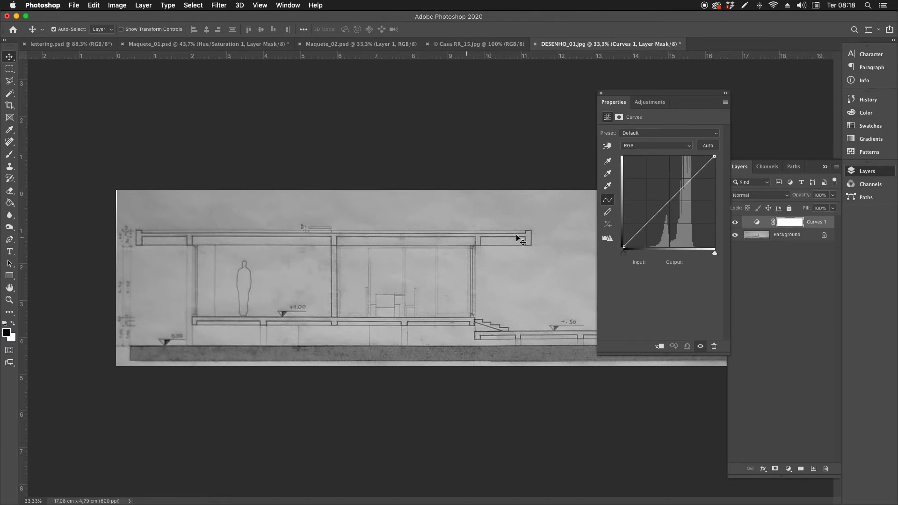
pyautogui.moveTo(657, 213); pyautogui.dragTo(678, 179)
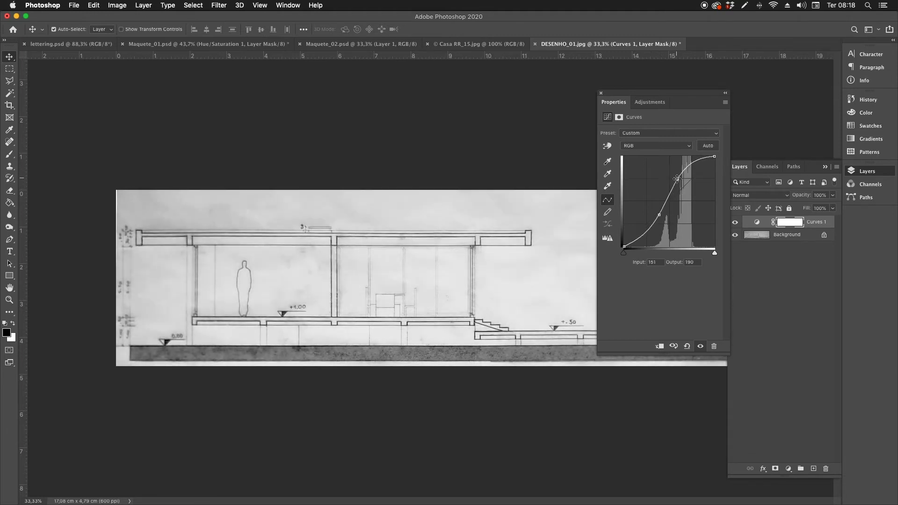
pyautogui.click(660, 215)
pyautogui.moveTo(659, 215); pyautogui.dragTo(664, 220)
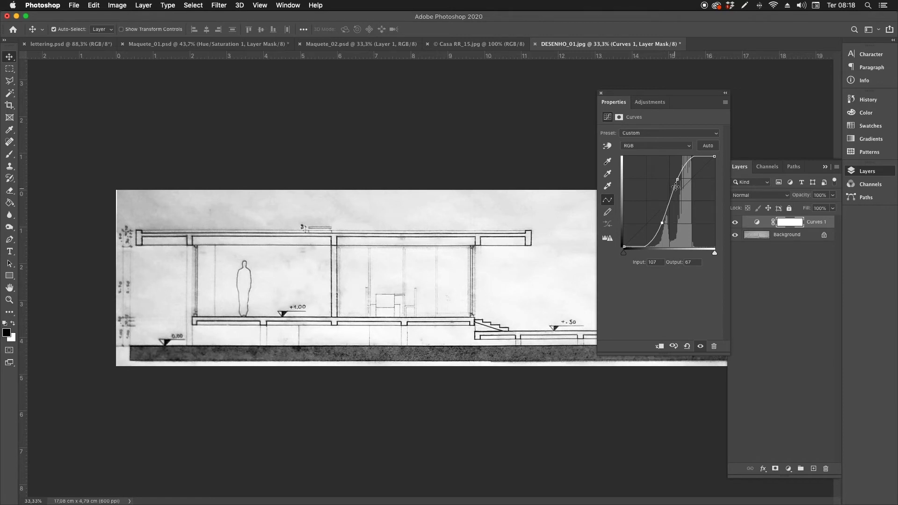
pyautogui.moveTo(677, 179); pyautogui.dragTo(679, 182)
pyautogui.moveTo(662, 221); pyautogui.dragTo(664, 224)
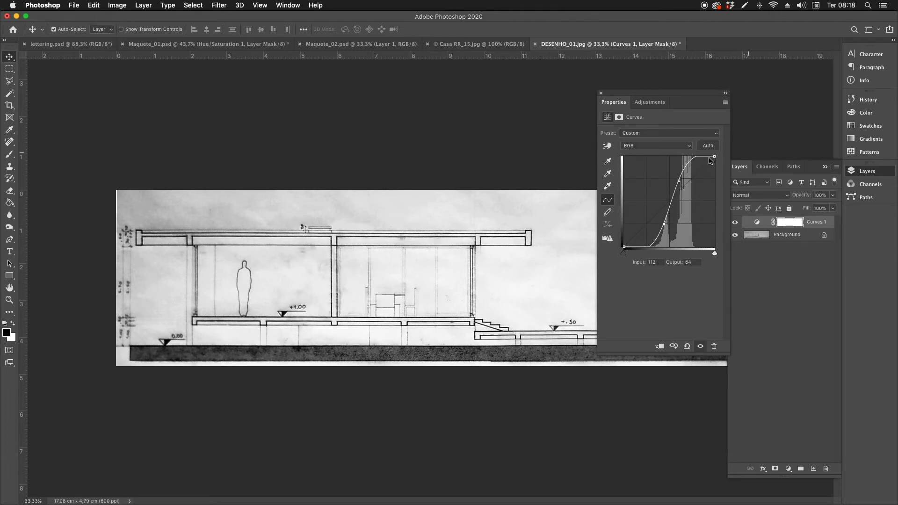
pyautogui.click(678, 179)
pyautogui.moveTo(664, 224); pyautogui.dragTo(663, 223)
# Compare the drawing with and without Curves 1, zoom on details, then return to Maquete_01.
pyautogui.click(601, 93)
pyautogui.click(735, 222)
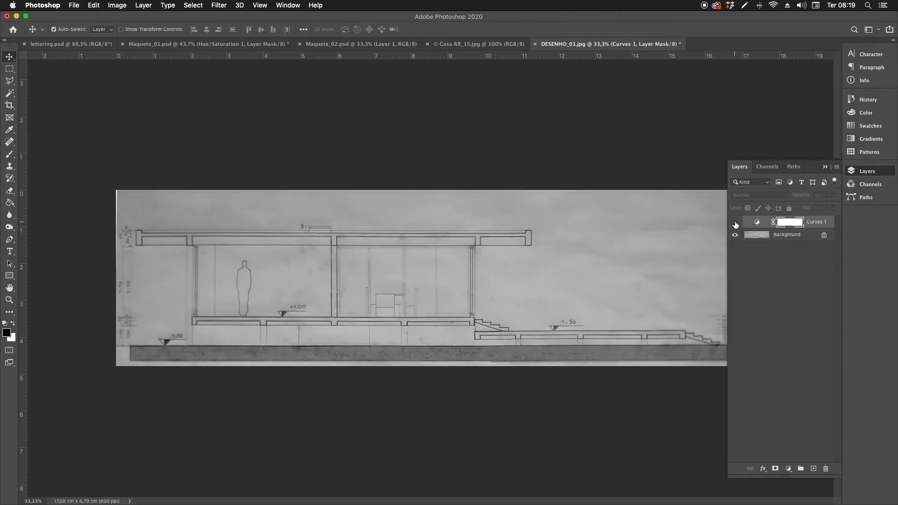
pyautogui.click(734, 223)
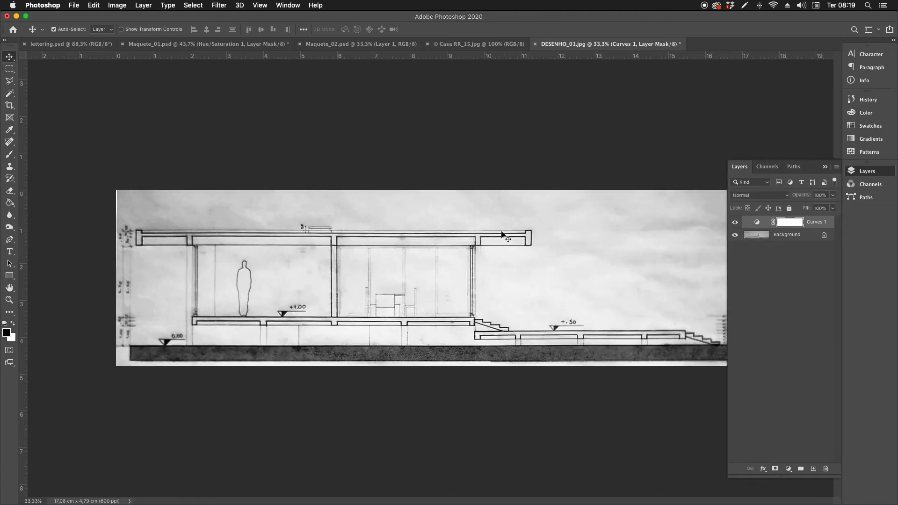
pyautogui.press('z')
pyautogui.click(520, 266)
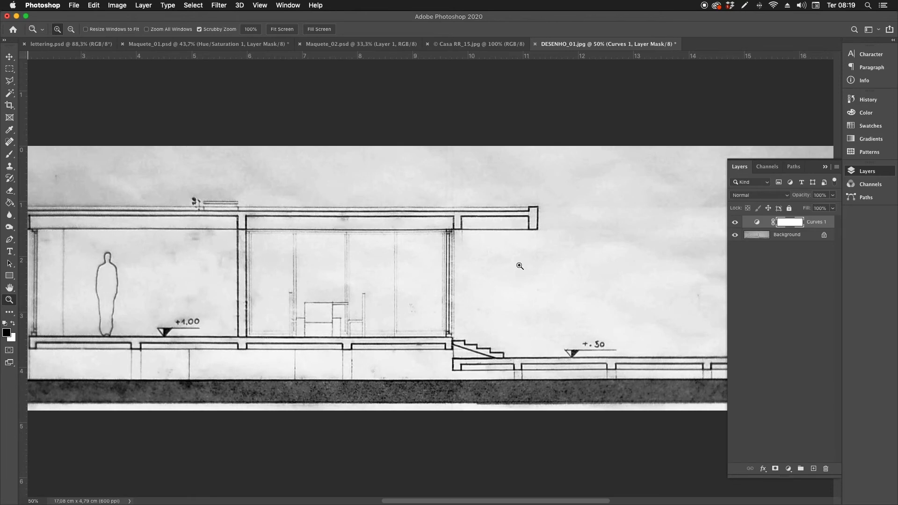
pyautogui.keyDown('alt'); pyautogui.click(519, 265); pyautogui.keyUp('alt')
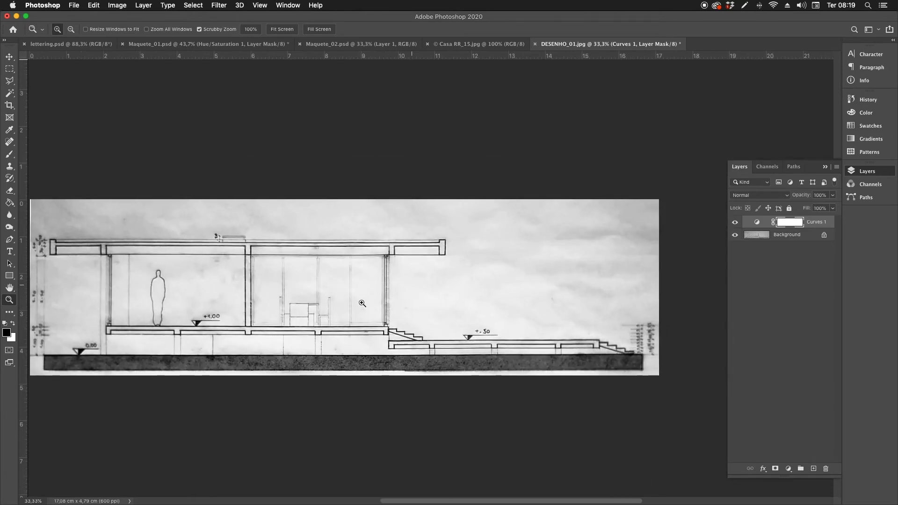
pyautogui.click(281, 268)
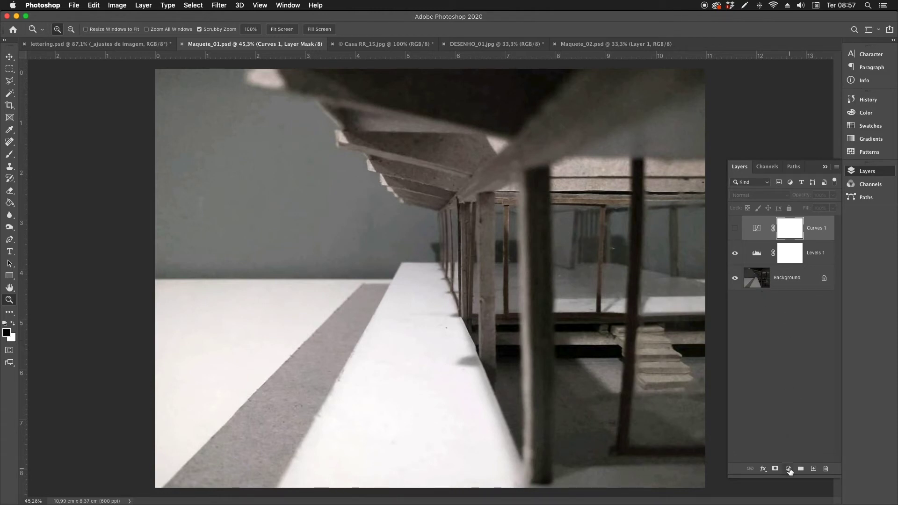
# Add a Hue/Saturation adjustment layer to Maquete_01.psd.
pyautogui.click(789, 469)
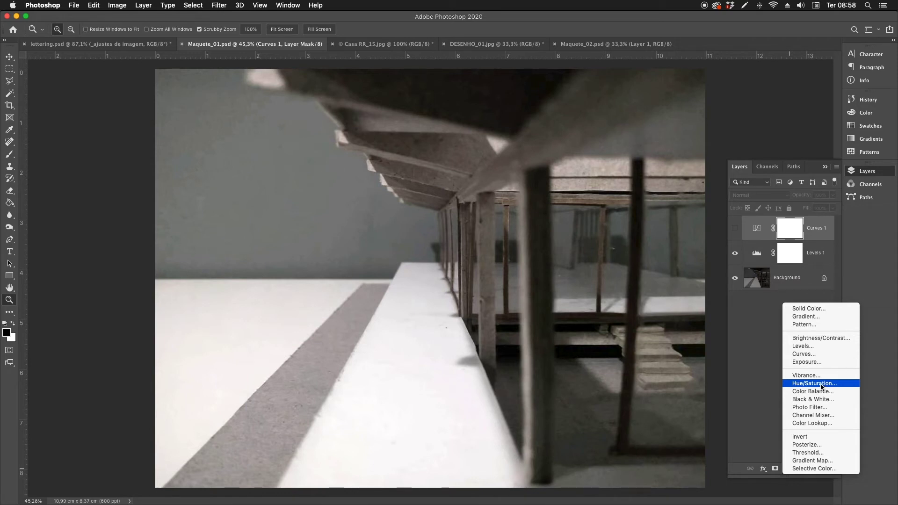
pyautogui.click(822, 386)
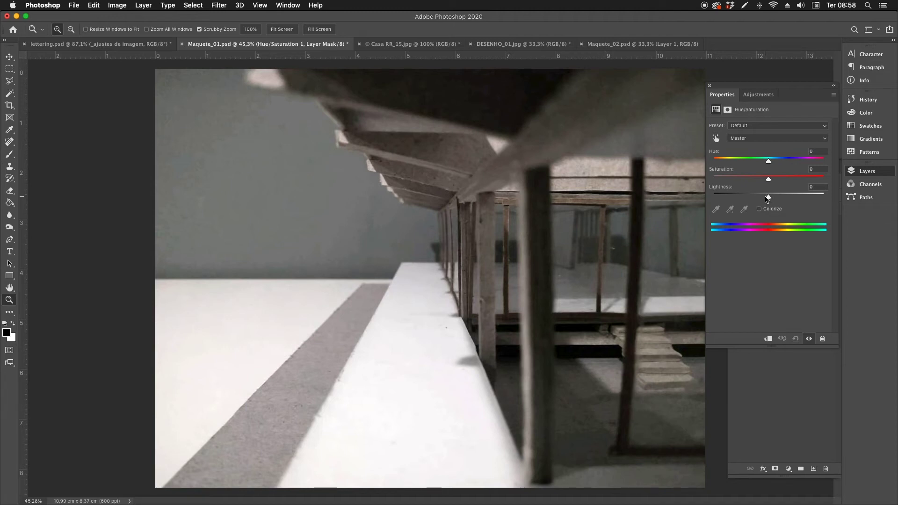
pyautogui.moveTo(770, 200); pyautogui.dragTo(770, 200)
pyautogui.moveTo(771, 197); pyautogui.dragTo(701, 195)
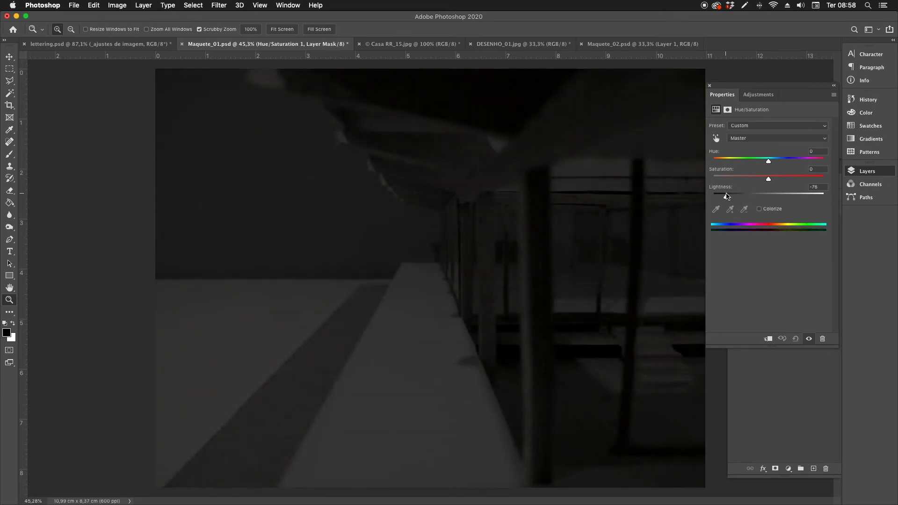
pyautogui.moveTo(701, 196); pyautogui.dragTo(805, 201)
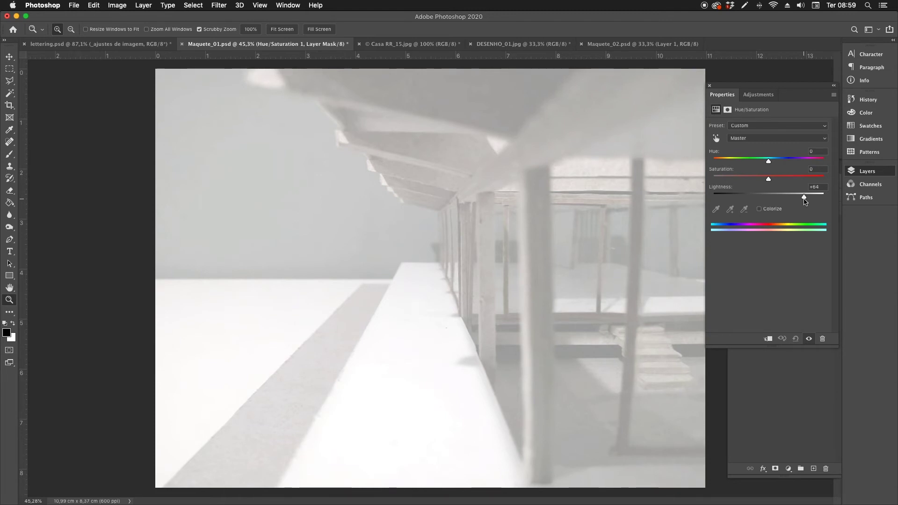
pyautogui.moveTo(804, 201); pyautogui.dragTo(771, 202)
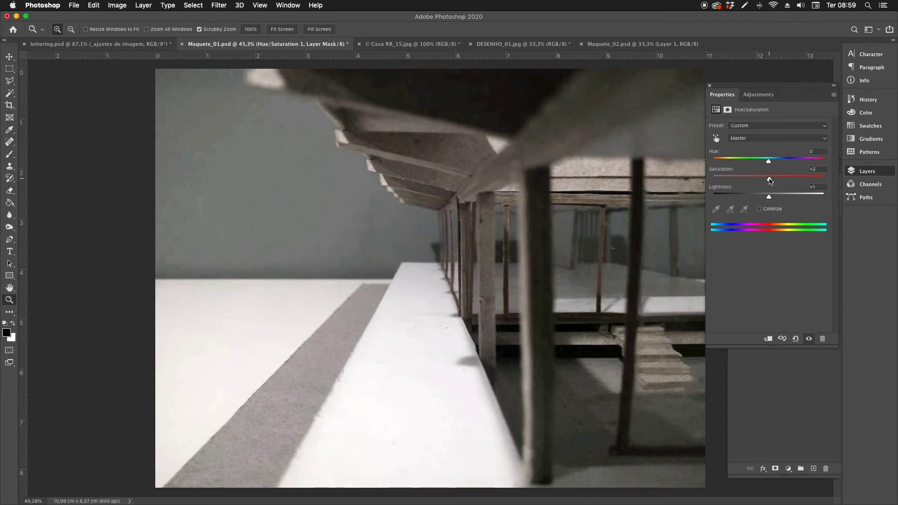
# Sweep the Saturation slider up and down, finally leaving it at -67.
pyautogui.moveTo(769, 178); pyautogui.dragTo(787, 181)
pyautogui.moveTo(787, 181); pyautogui.dragTo(766, 181)
pyautogui.moveTo(767, 179); pyautogui.dragTo(826, 189)
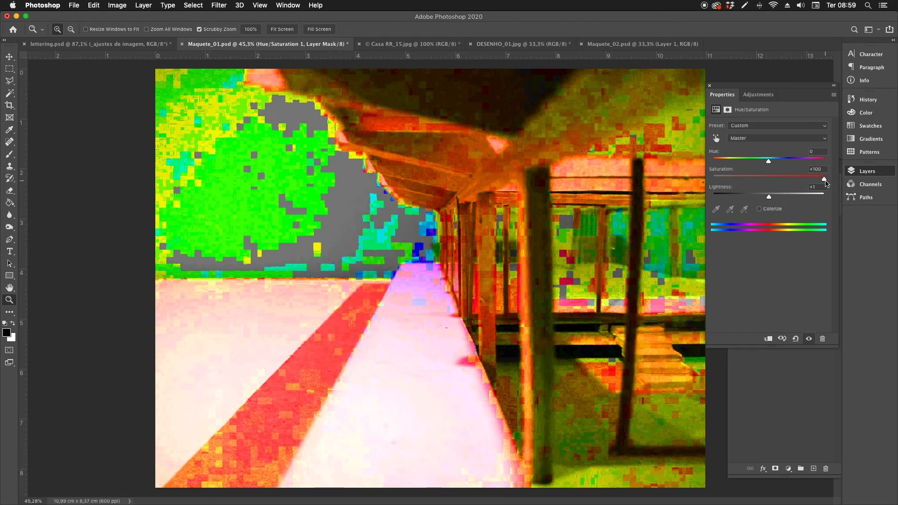
pyautogui.moveTo(825, 180); pyautogui.dragTo(732, 177)
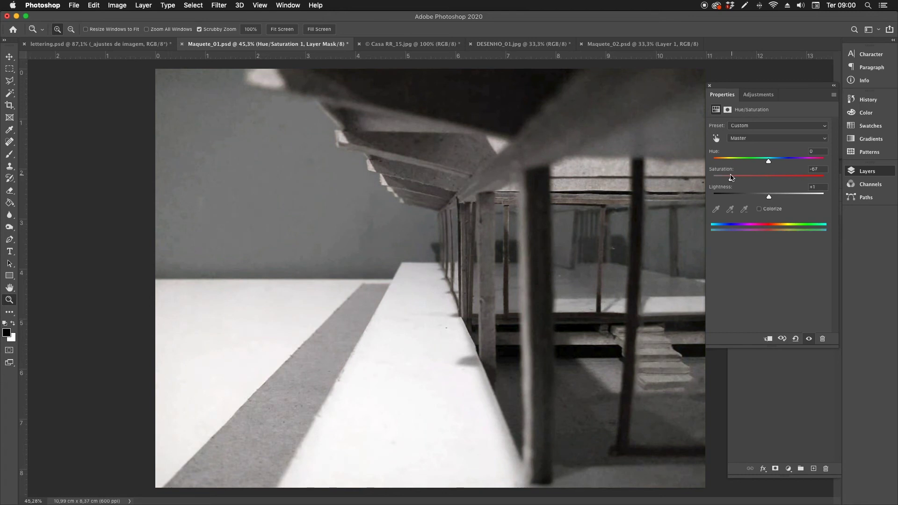
# Fully desaturate the photo at -100, then bring Saturation back up to -2.
pyautogui.moveTo(732, 178); pyautogui.dragTo(674, 180)
pyautogui.moveTo(713, 179); pyautogui.dragTo(767, 180)
pyautogui.moveTo(768, 163); pyautogui.dragTo(791, 164)
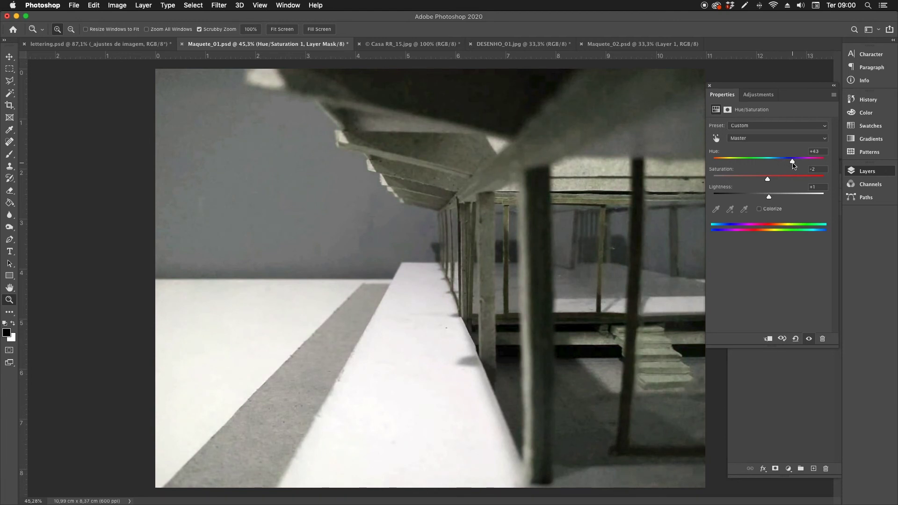
pyautogui.moveTo(793, 165)
pyautogui.mouseDown()
pyautogui.moveTo(758, 164)
pyautogui.moveTo(798, 163)
pyautogui.moveTo(768, 162)
pyautogui.mouseUp()
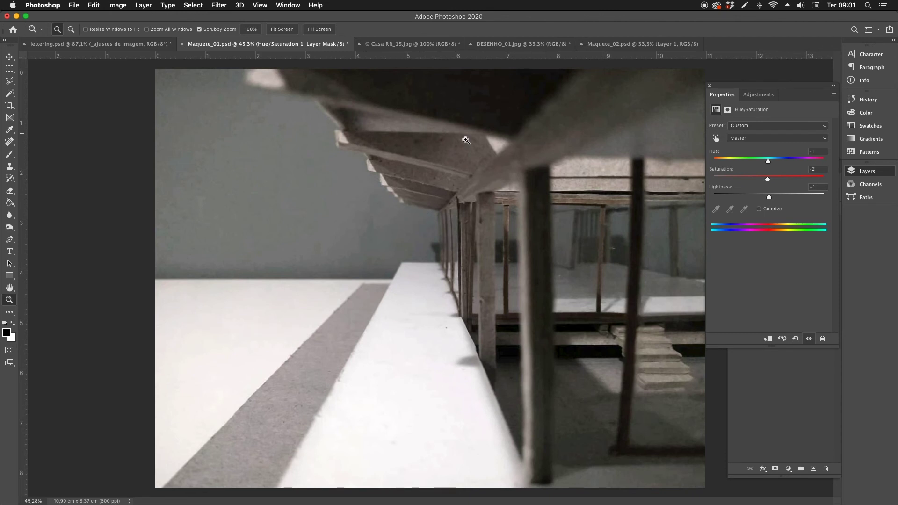
# Add a Hue/Saturation adjustment layer to the Casa RR_15.jpg porch photo.
pyautogui.click(419, 46)
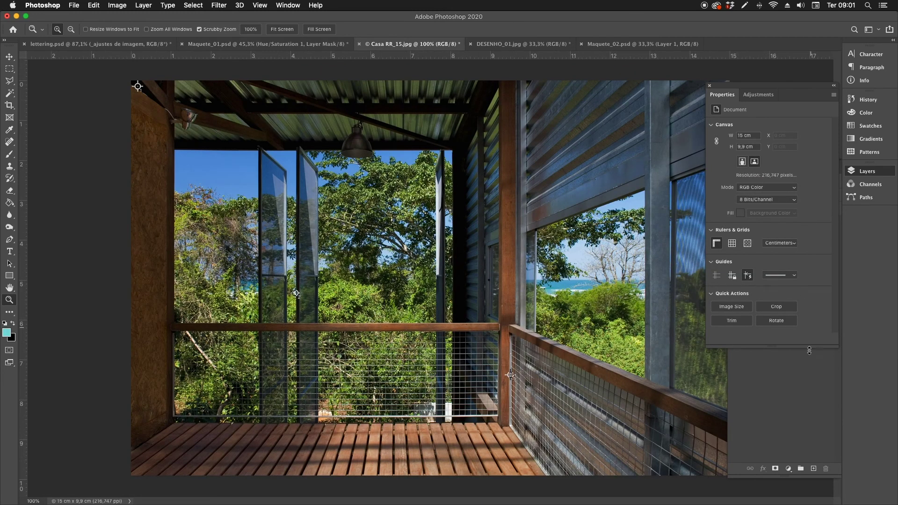
pyautogui.click(788, 468)
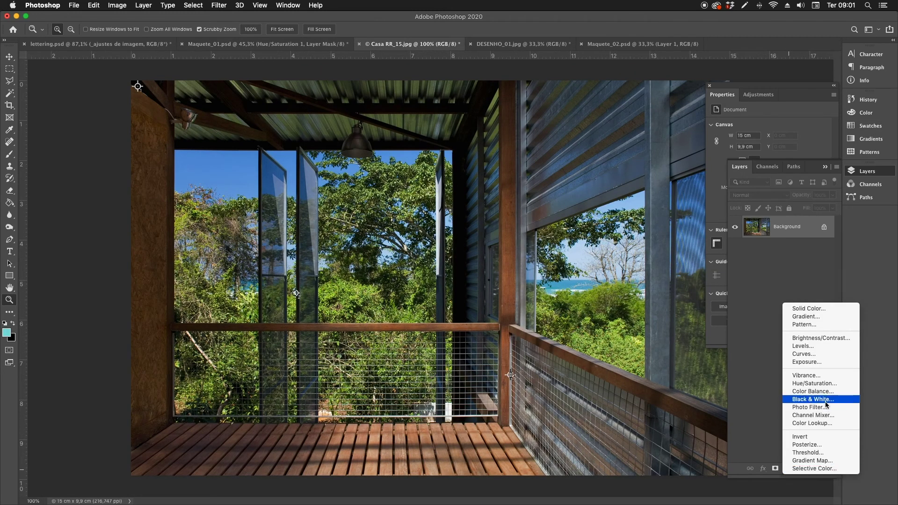
pyautogui.click(818, 384)
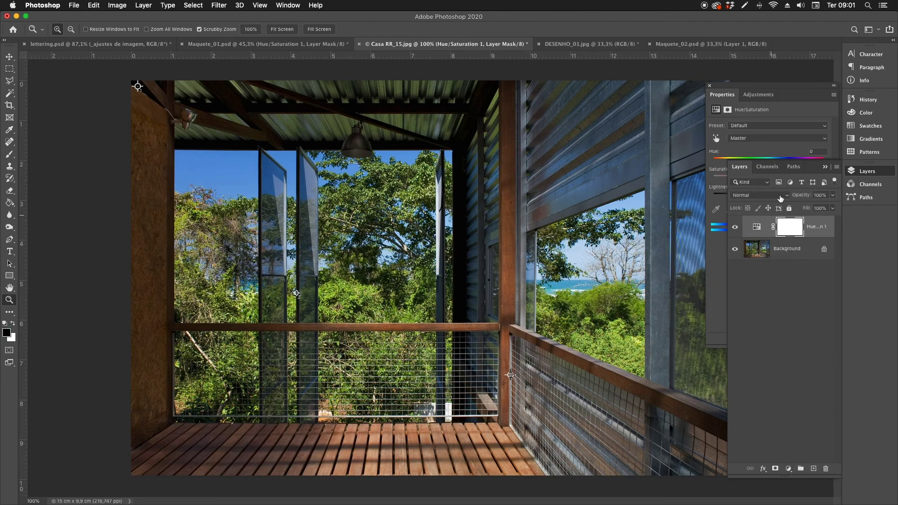
# Preview a strong Hue shift on the porch photo, then bring Hue back to -1.
pyautogui.click(789, 154)
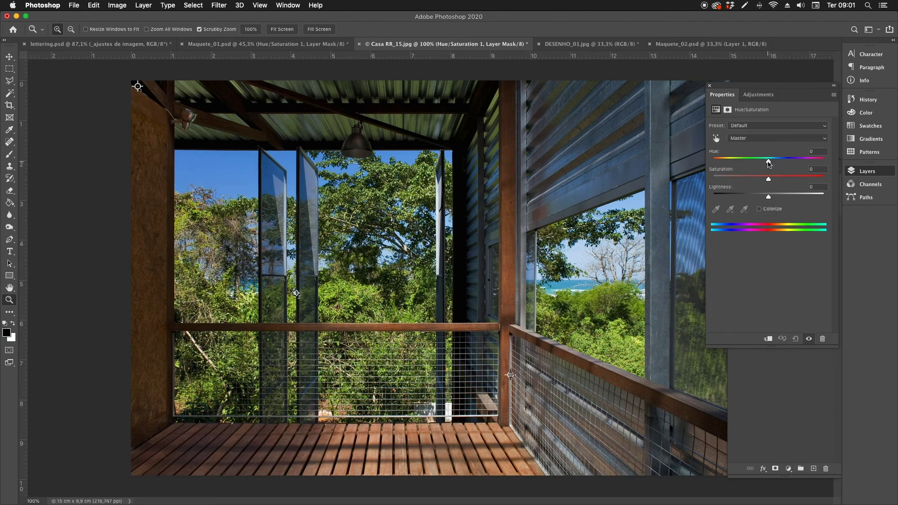
pyautogui.moveTo(768, 162); pyautogui.dragTo(823, 167)
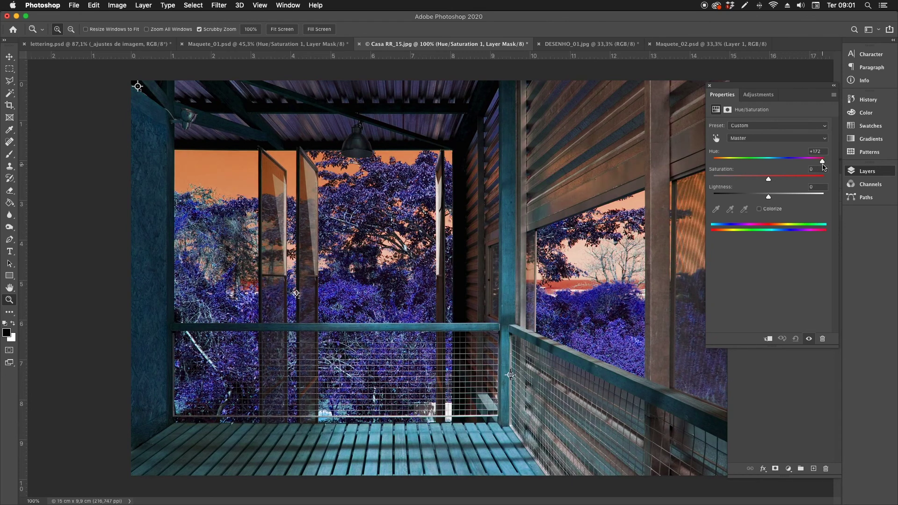
pyautogui.moveTo(823, 167); pyautogui.dragTo(768, 168)
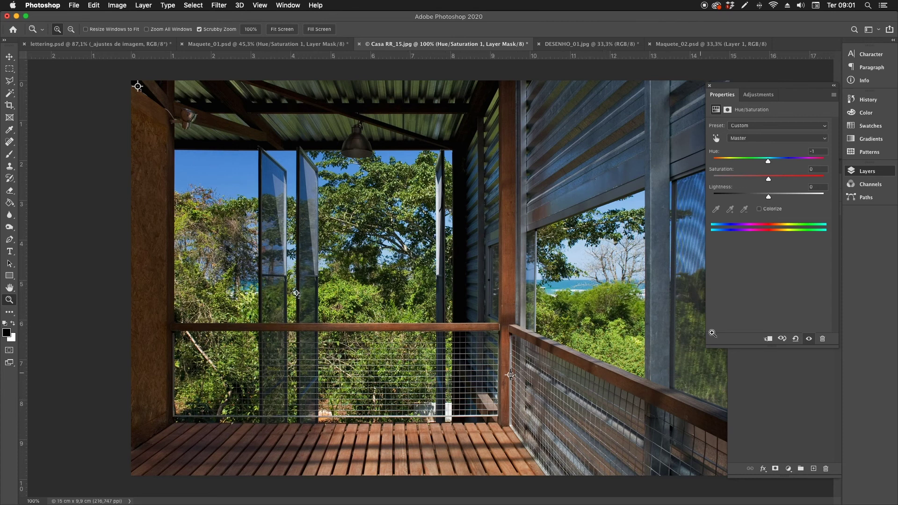
# Colorize Casa RR_15 cyan with Hue 185 and Saturation 50, then close Properties.
pyautogui.click(759, 209)
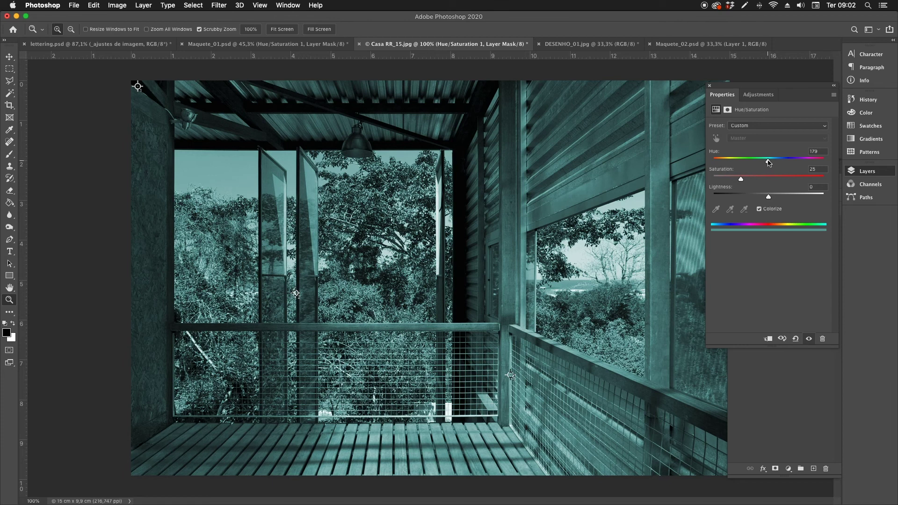
pyautogui.moveTo(768, 163)
pyautogui.mouseDown()
pyautogui.moveTo(817, 163)
pyautogui.moveTo(757, 162)
pyautogui.mouseUp()
pyautogui.moveTo(740, 179)
pyautogui.mouseDown()
pyautogui.moveTo(799, 186)
pyautogui.moveTo(771, 185)
pyautogui.moveTo(762, 164)
pyautogui.moveTo(771, 166)
pyautogui.mouseUp()
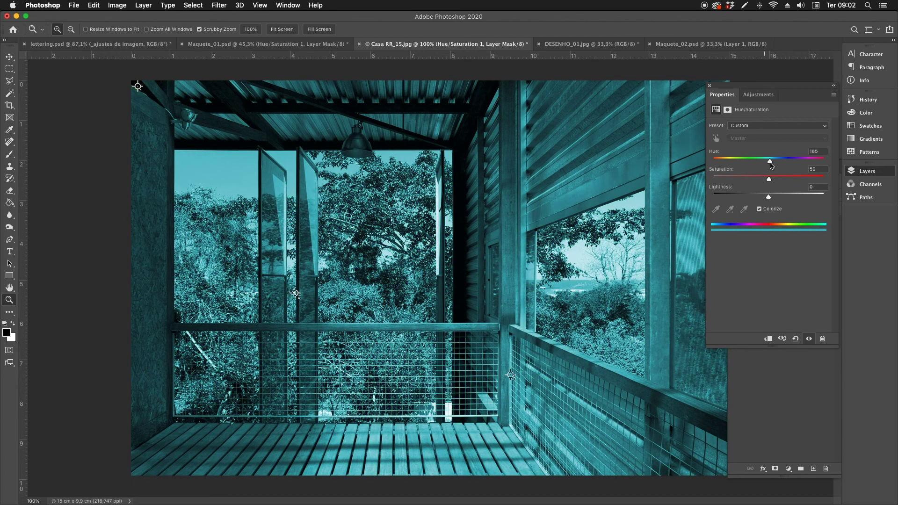
pyautogui.click(710, 87)
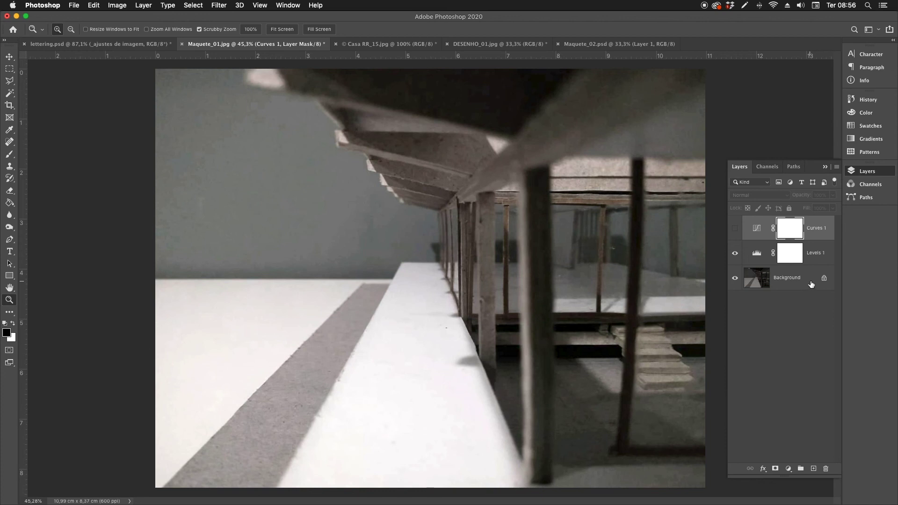
# Save As Maquete_01.psd in Photoshop format, accepting the Photoshop Format Options.
pyautogui.click(74, 6)
pyautogui.click(88, 102)
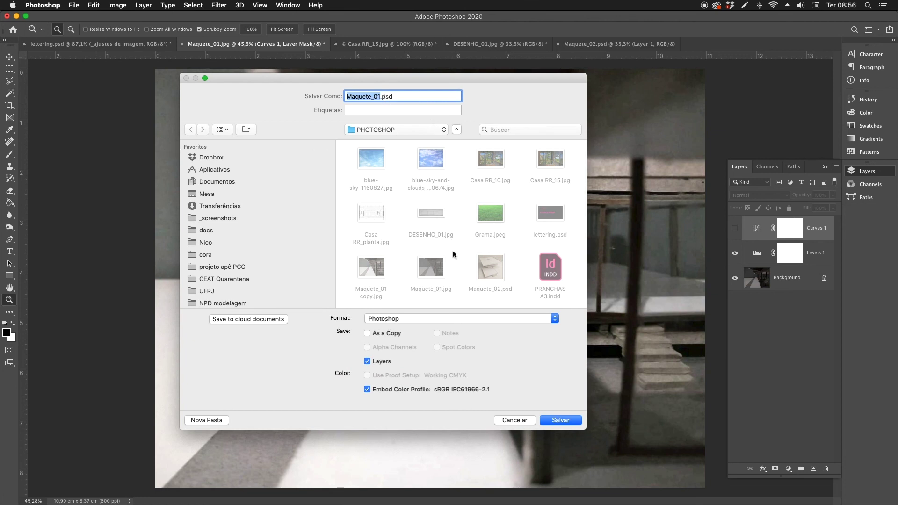
pyautogui.click(568, 423)
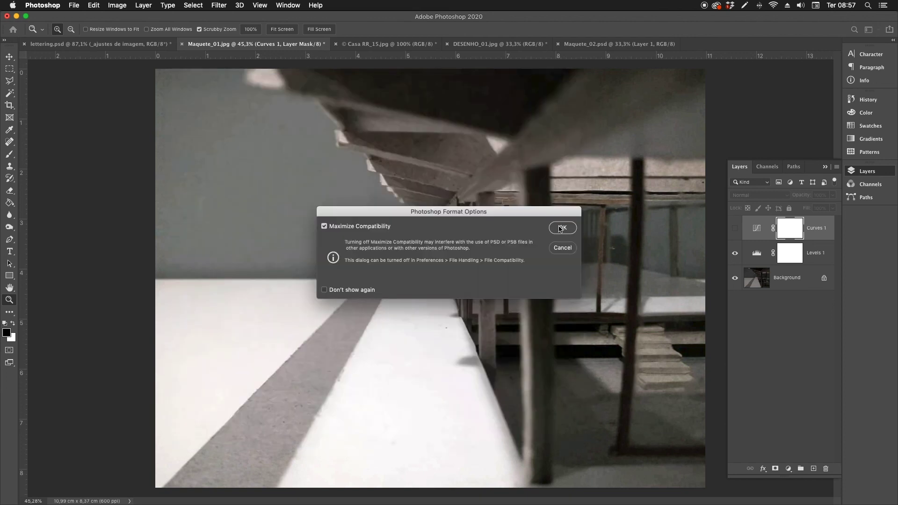
pyautogui.click(561, 228)
pyautogui.press('super+Tab')
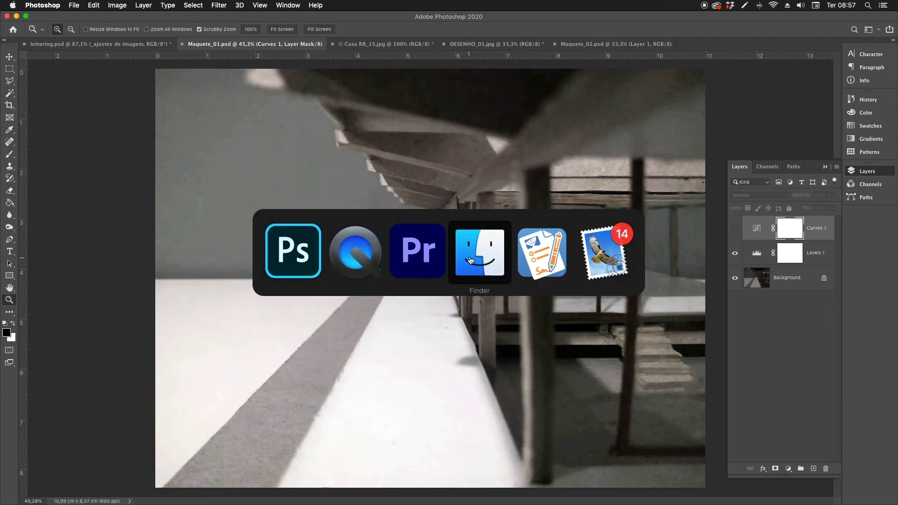
pyautogui.click(470, 260)
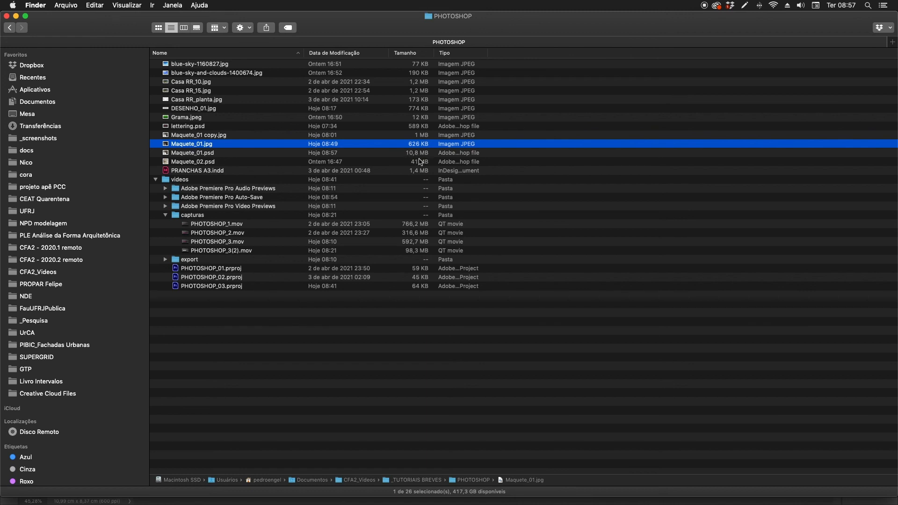
pyautogui.press('super+Tab')
pyautogui.click(360, 253)
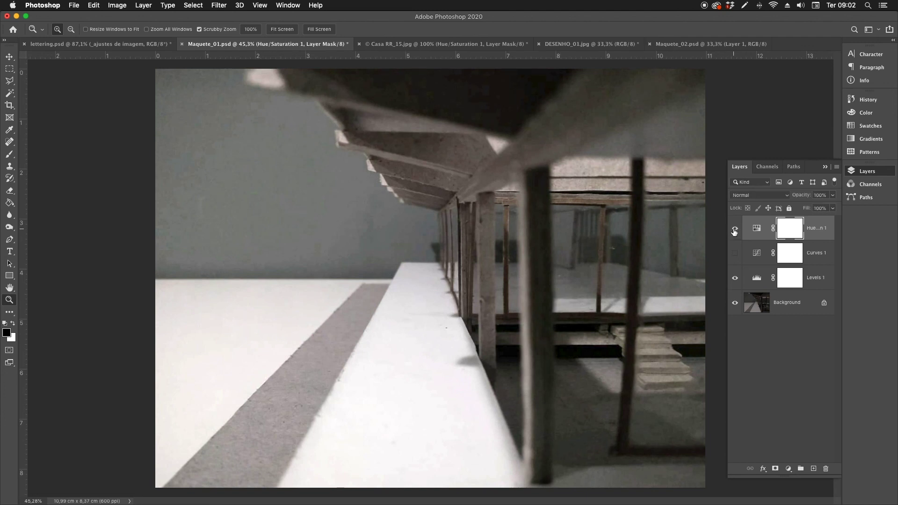
# Drag the Hue/Saturation 1 layer's Saturation to -100 on Maquete_01.psd.
pyautogui.click(757, 228)
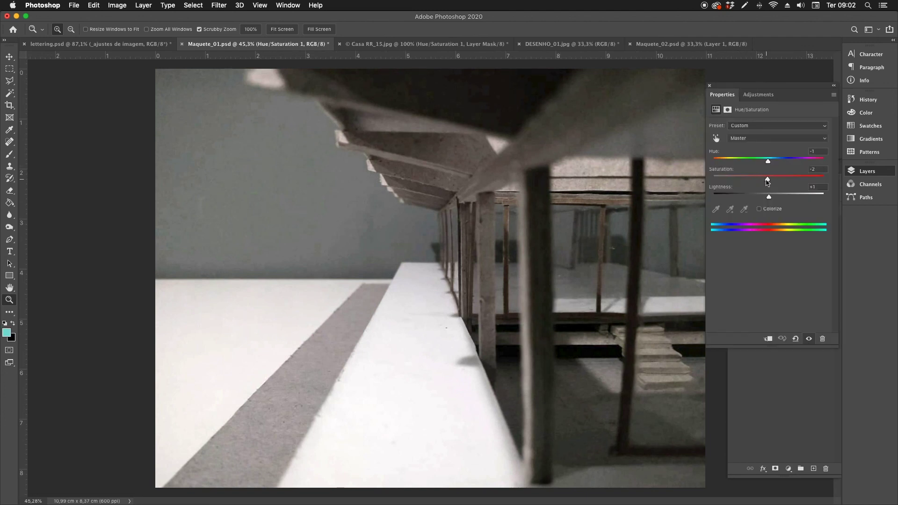
pyautogui.moveTo(767, 178); pyautogui.dragTo(705, 179)
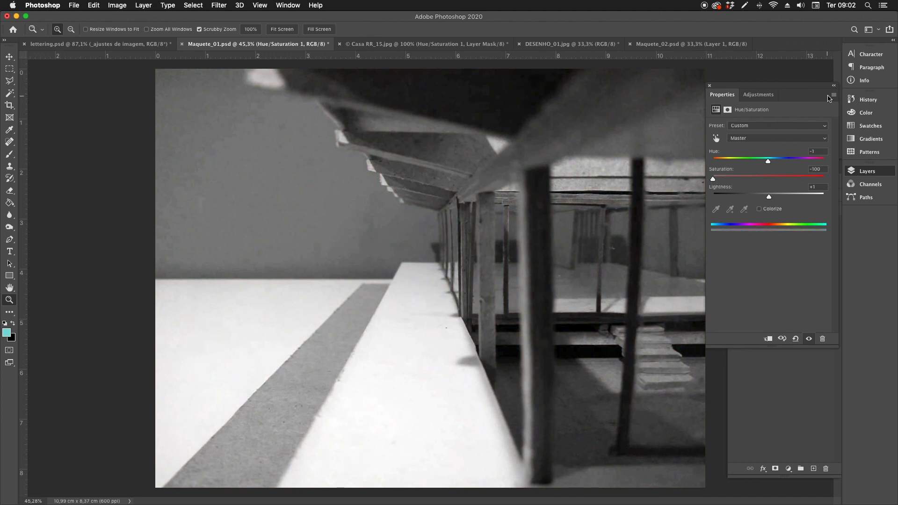
pyautogui.click(867, 171)
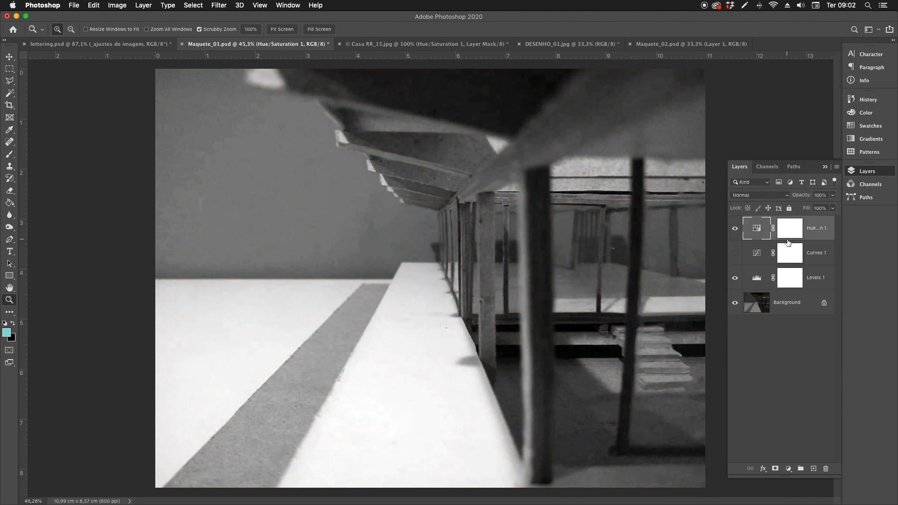